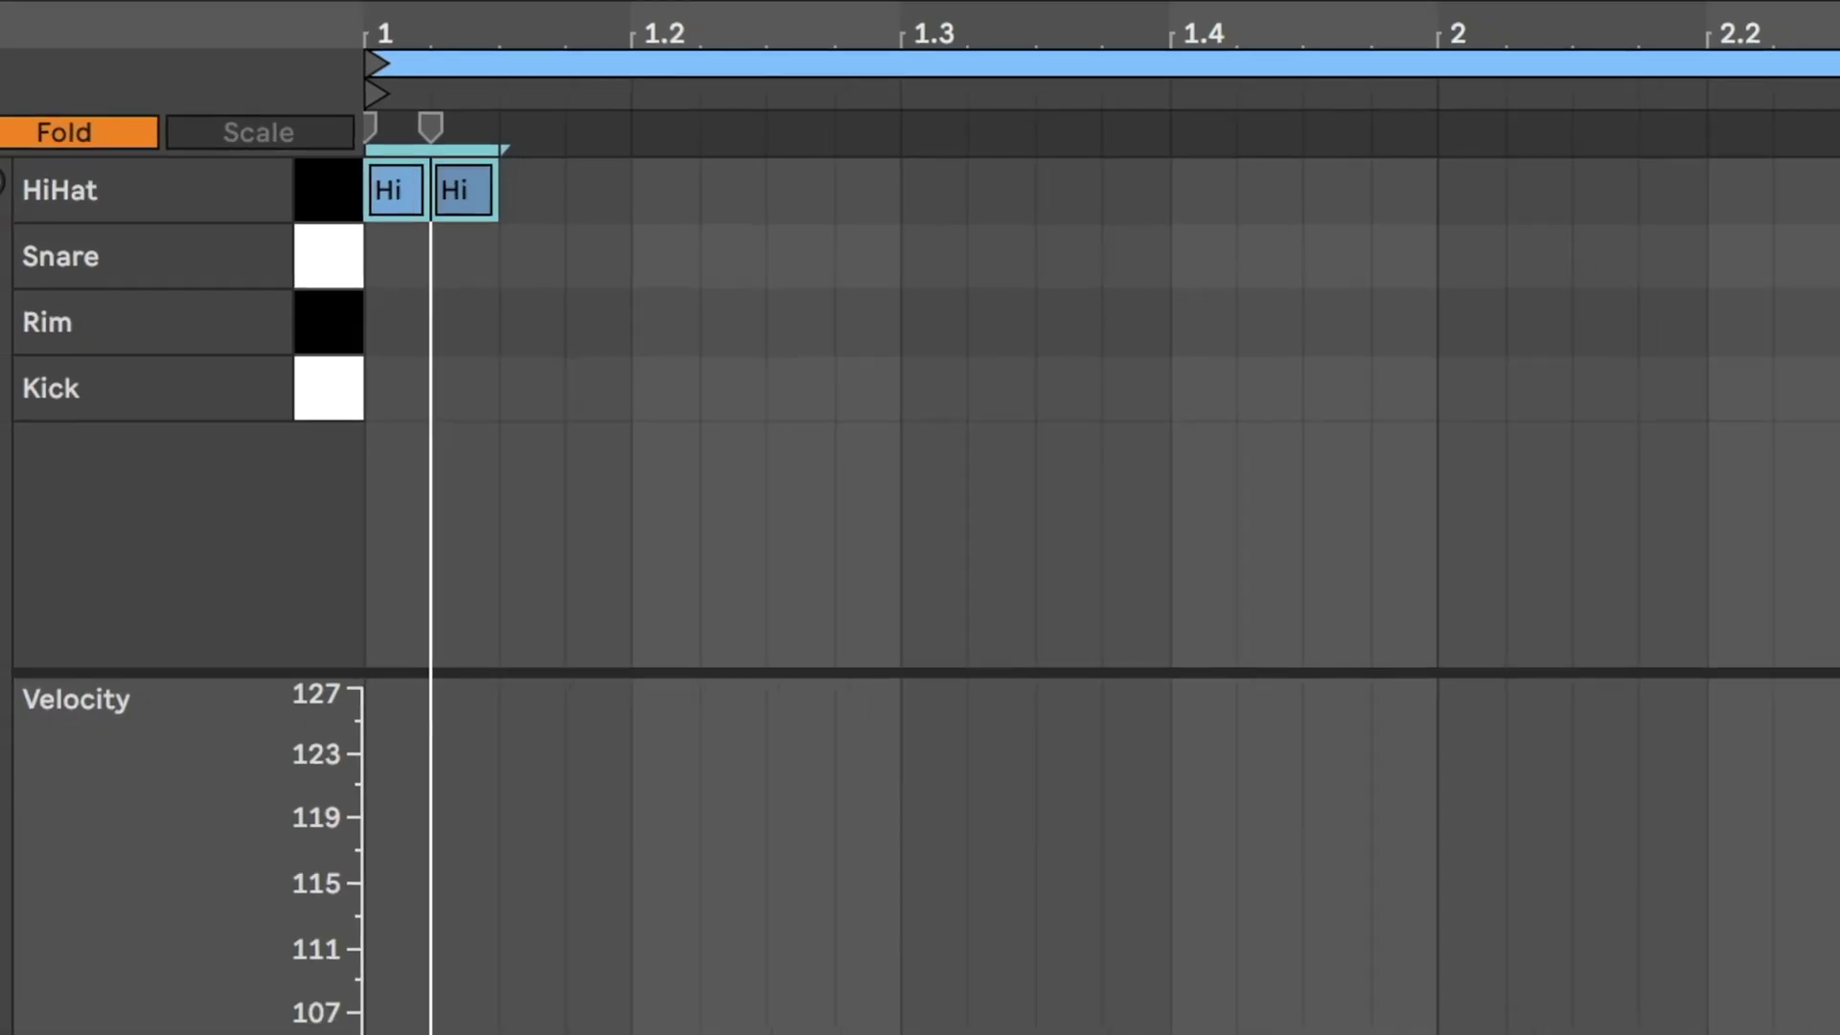
# Repeat the 100/70 hi-hat pair with Ctrl+D until it reaches about bar 4.2.
pyautogui.hotkey('ctrl', 'd')
pyautogui.hotkey('ctrl', 'd')
pyautogui.hotkey('ctrl', 'd')
pyautogui.hotkey('ctrl', 'd')
pyautogui.hotkey('ctrl', 'd')
pyautogui.hotkey('ctrl', 'd')
pyautogui.hotkey('ctrl', 'd')
pyautogui.hotkey('ctrl', 'd')
pyautogui.hotkey('ctrl', 'd')
pyautogui.hotkey('ctrl', 'd')
pyautogui.hotkey('ctrl', 'd')
pyautogui.hotkey('ctrl', 'd')
pyautogui.hotkey('ctrl', 'd')
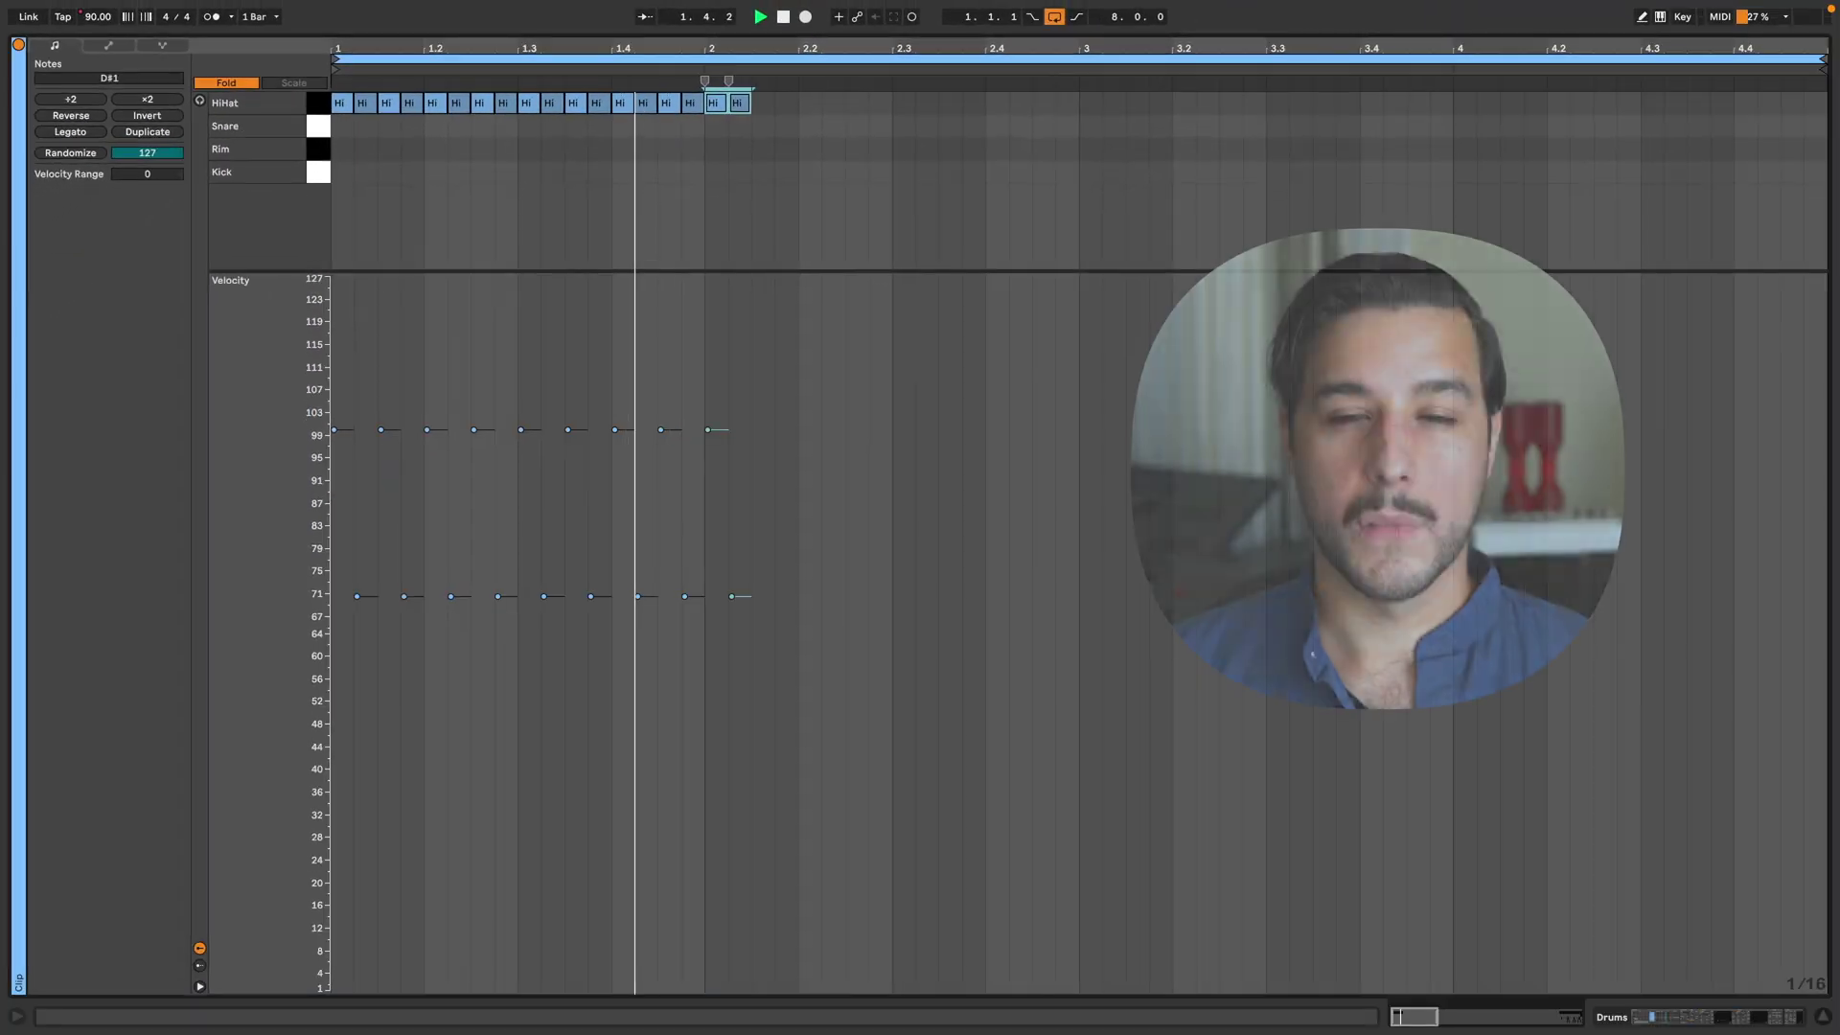
pyautogui.hotkey('ctrl', 'd')
pyautogui.hotkey('ctrl', 'd')
pyautogui.hotkey('ctrl', 'd')
pyautogui.hotkey('ctrl', 'd')
pyautogui.hotkey('ctrl', 'd')
pyautogui.hotkey('ctrl', 'd')
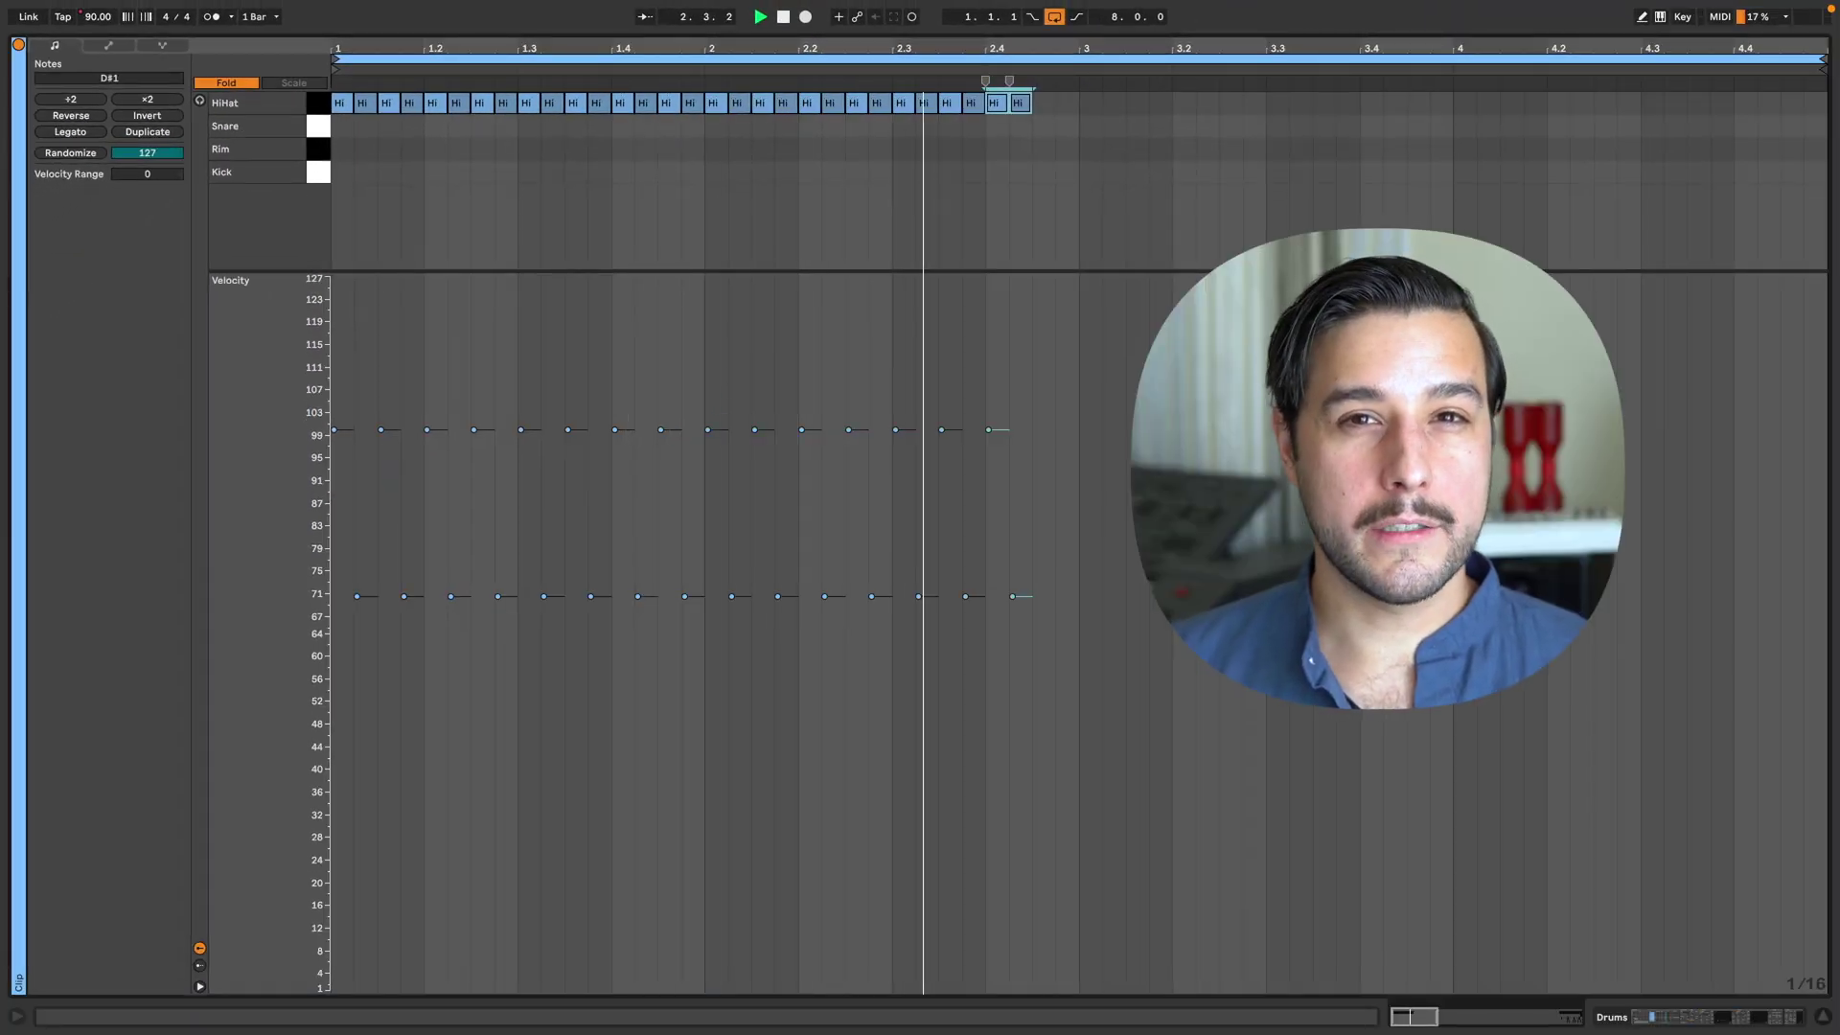
pyautogui.hotkey('ctrl', 'd')
pyautogui.hotkey('ctrl', 'd')
pyautogui.hotkey('ctrl', 'd')
pyautogui.hotkey('ctrl', 'd')
pyautogui.hotkey('ctrl', 'd')
pyautogui.hotkey('ctrl', 'd')
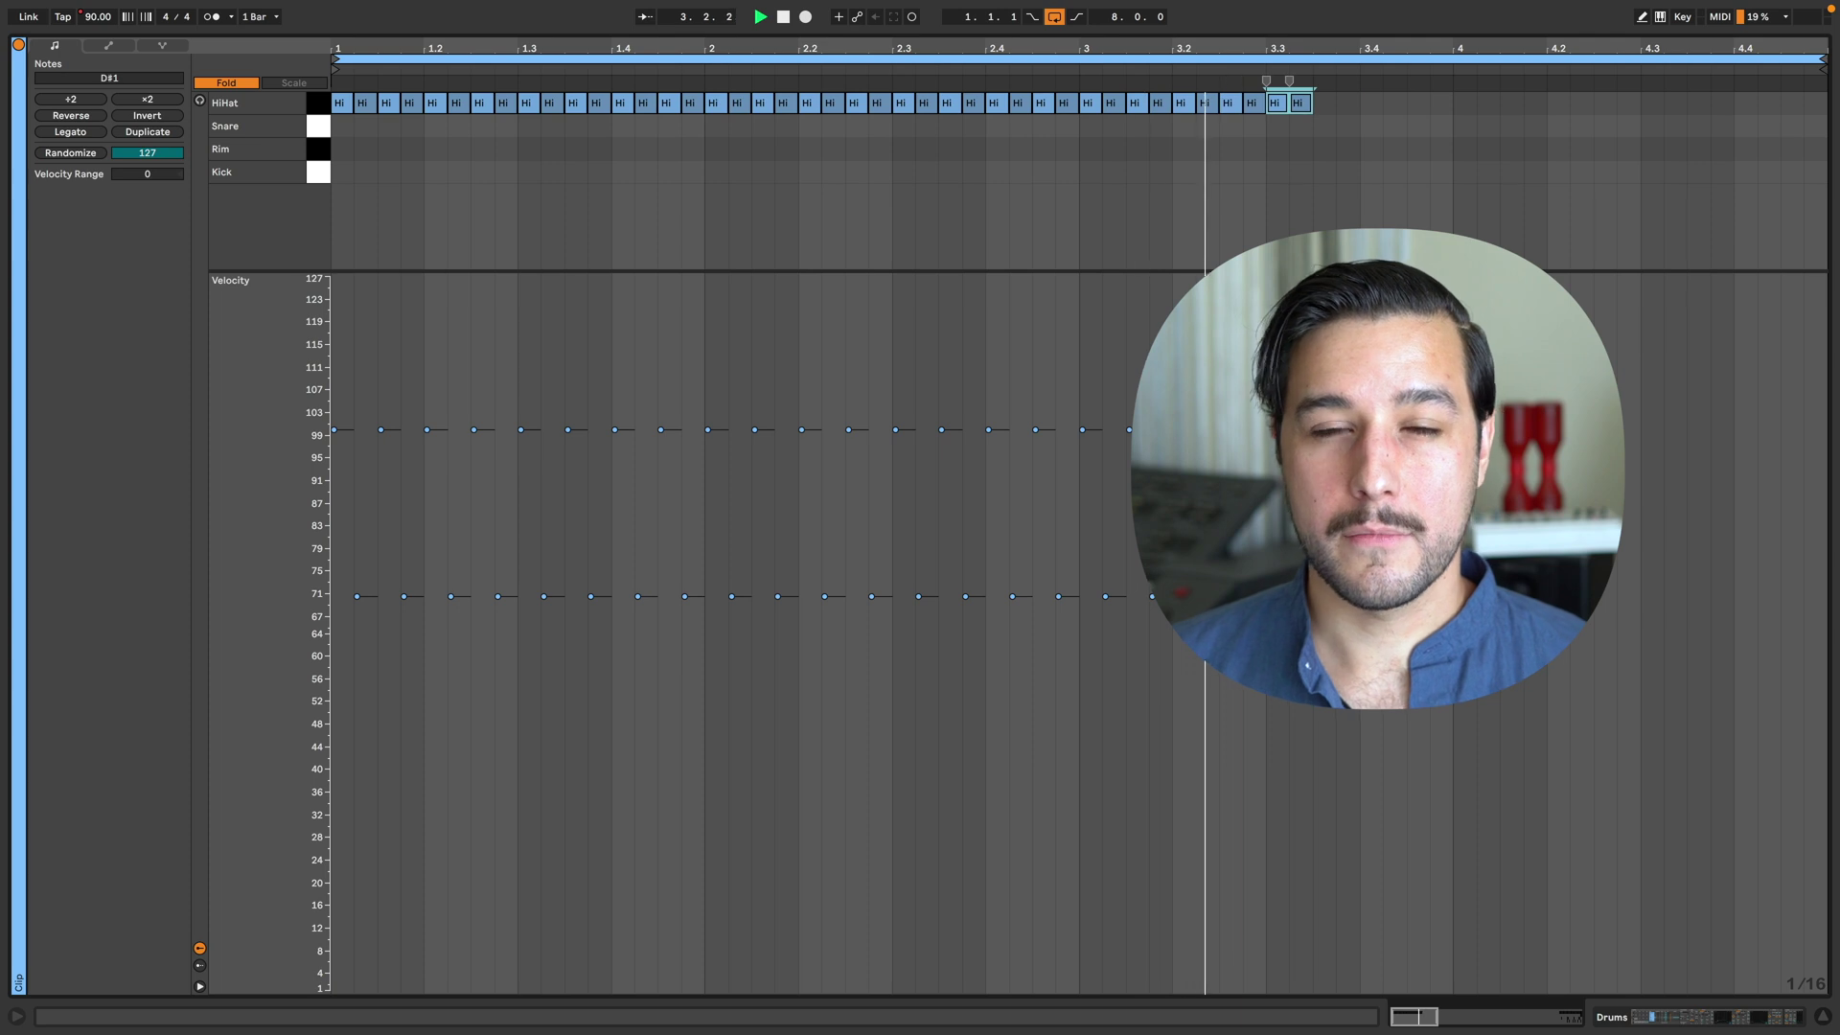
pyautogui.hotkey('ctrl', 'd')
pyautogui.hotkey('ctrl', 'd')
pyautogui.hotkey('ctrl', 'd')
pyautogui.hotkey('ctrl', 'd')
pyautogui.hotkey('ctrl', 'd')
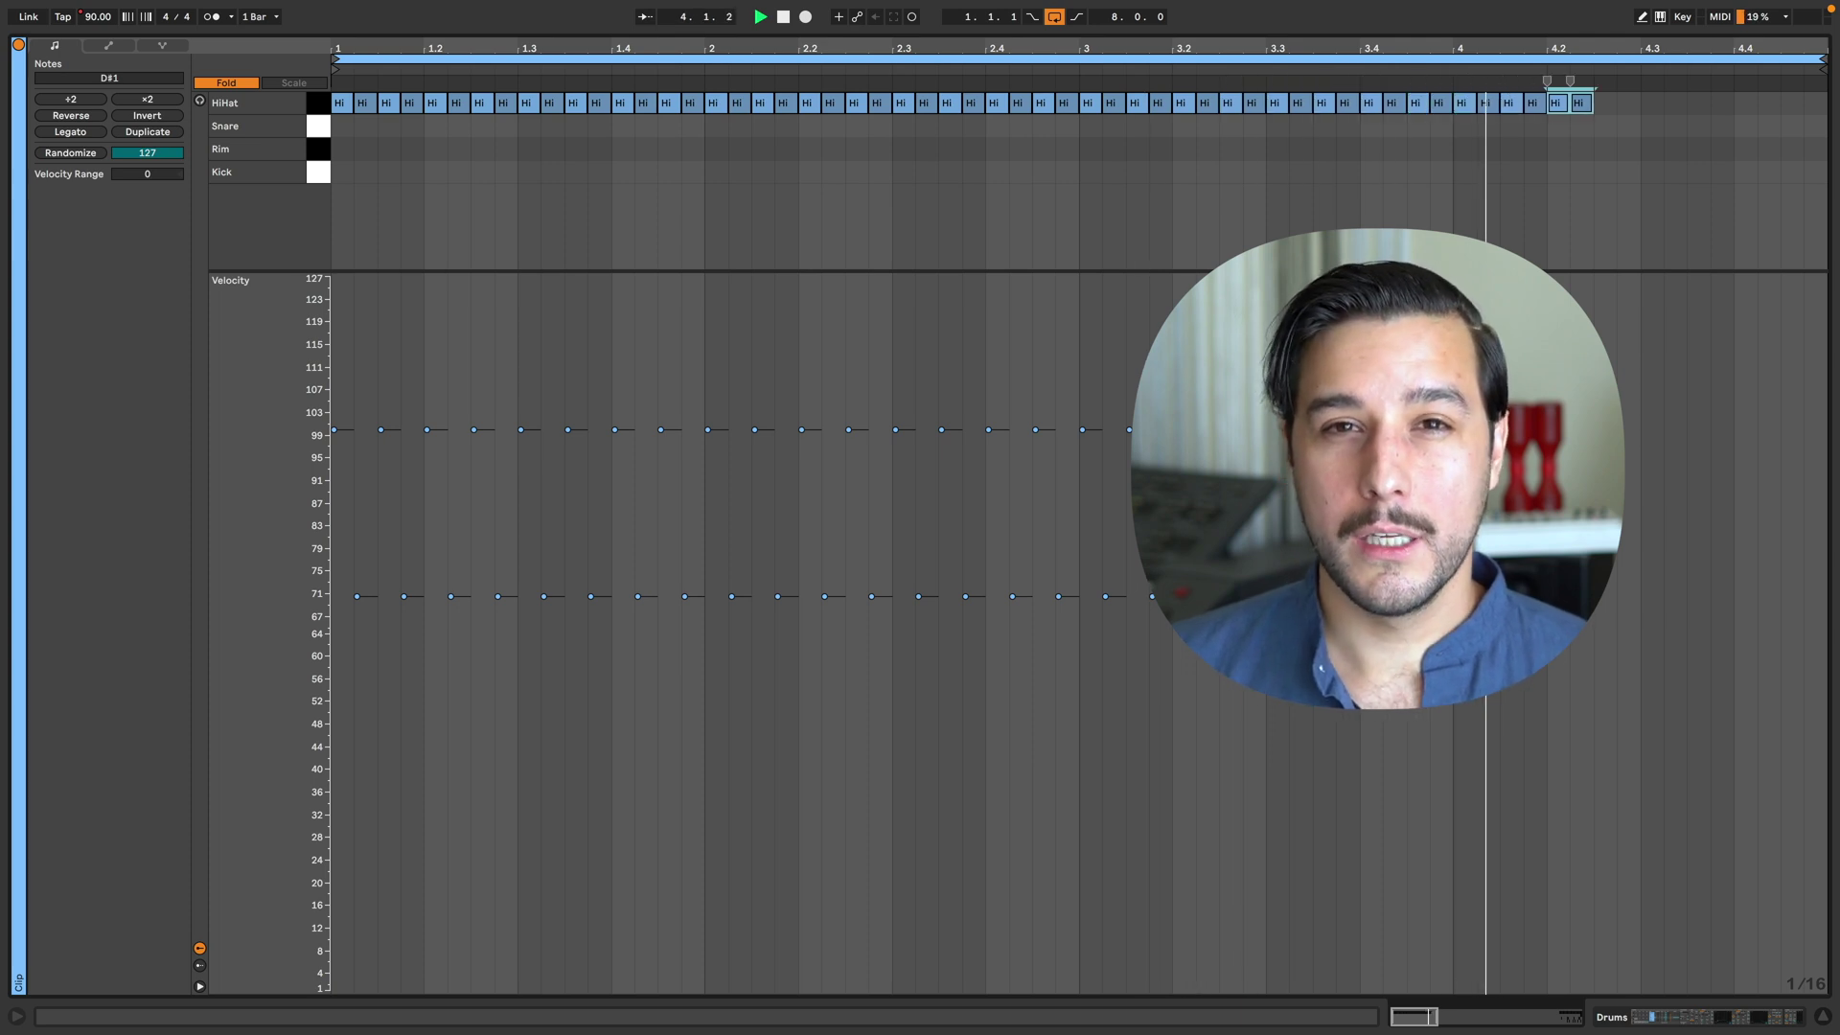
pyautogui.hotkey('ctrl', 'd')
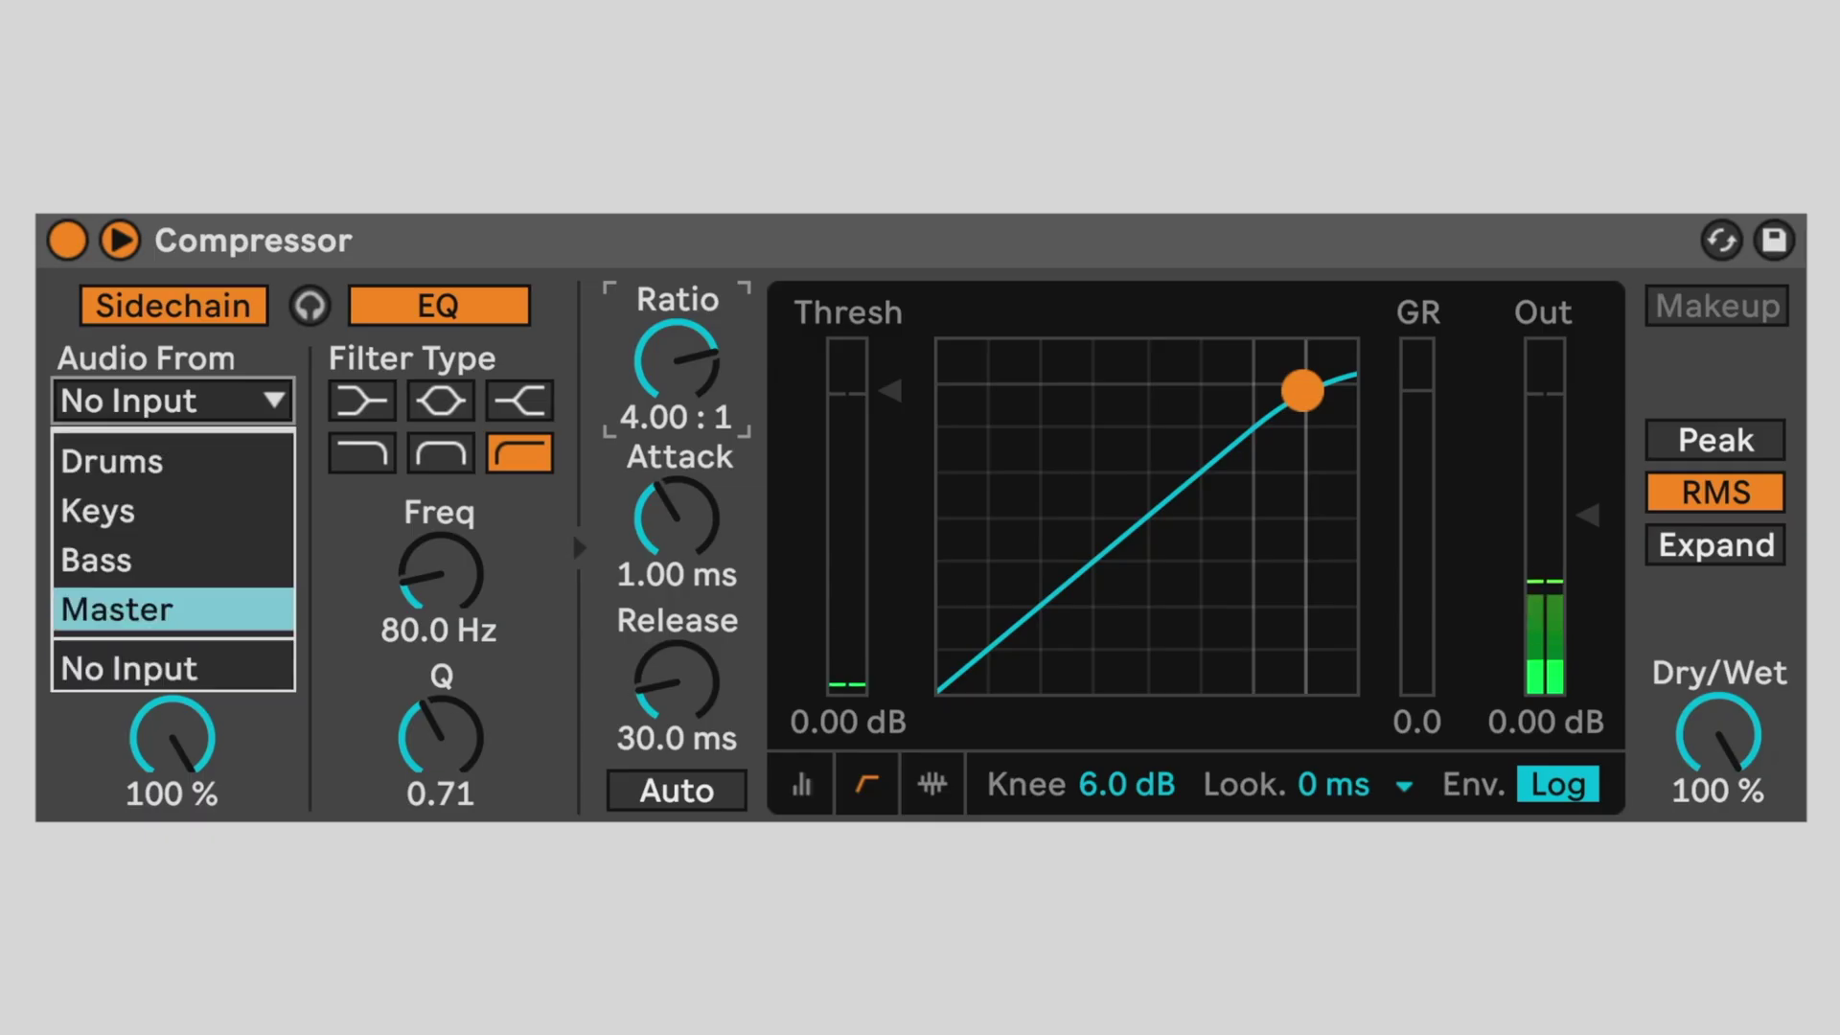
# Set the Compressor's sidechain Audio From to Drums with channel Drum Rack | Kick | Pre FX.
pyautogui.press('Up')
pyautogui.press('Up')
pyautogui.press('Up')
pyautogui.press('Return')
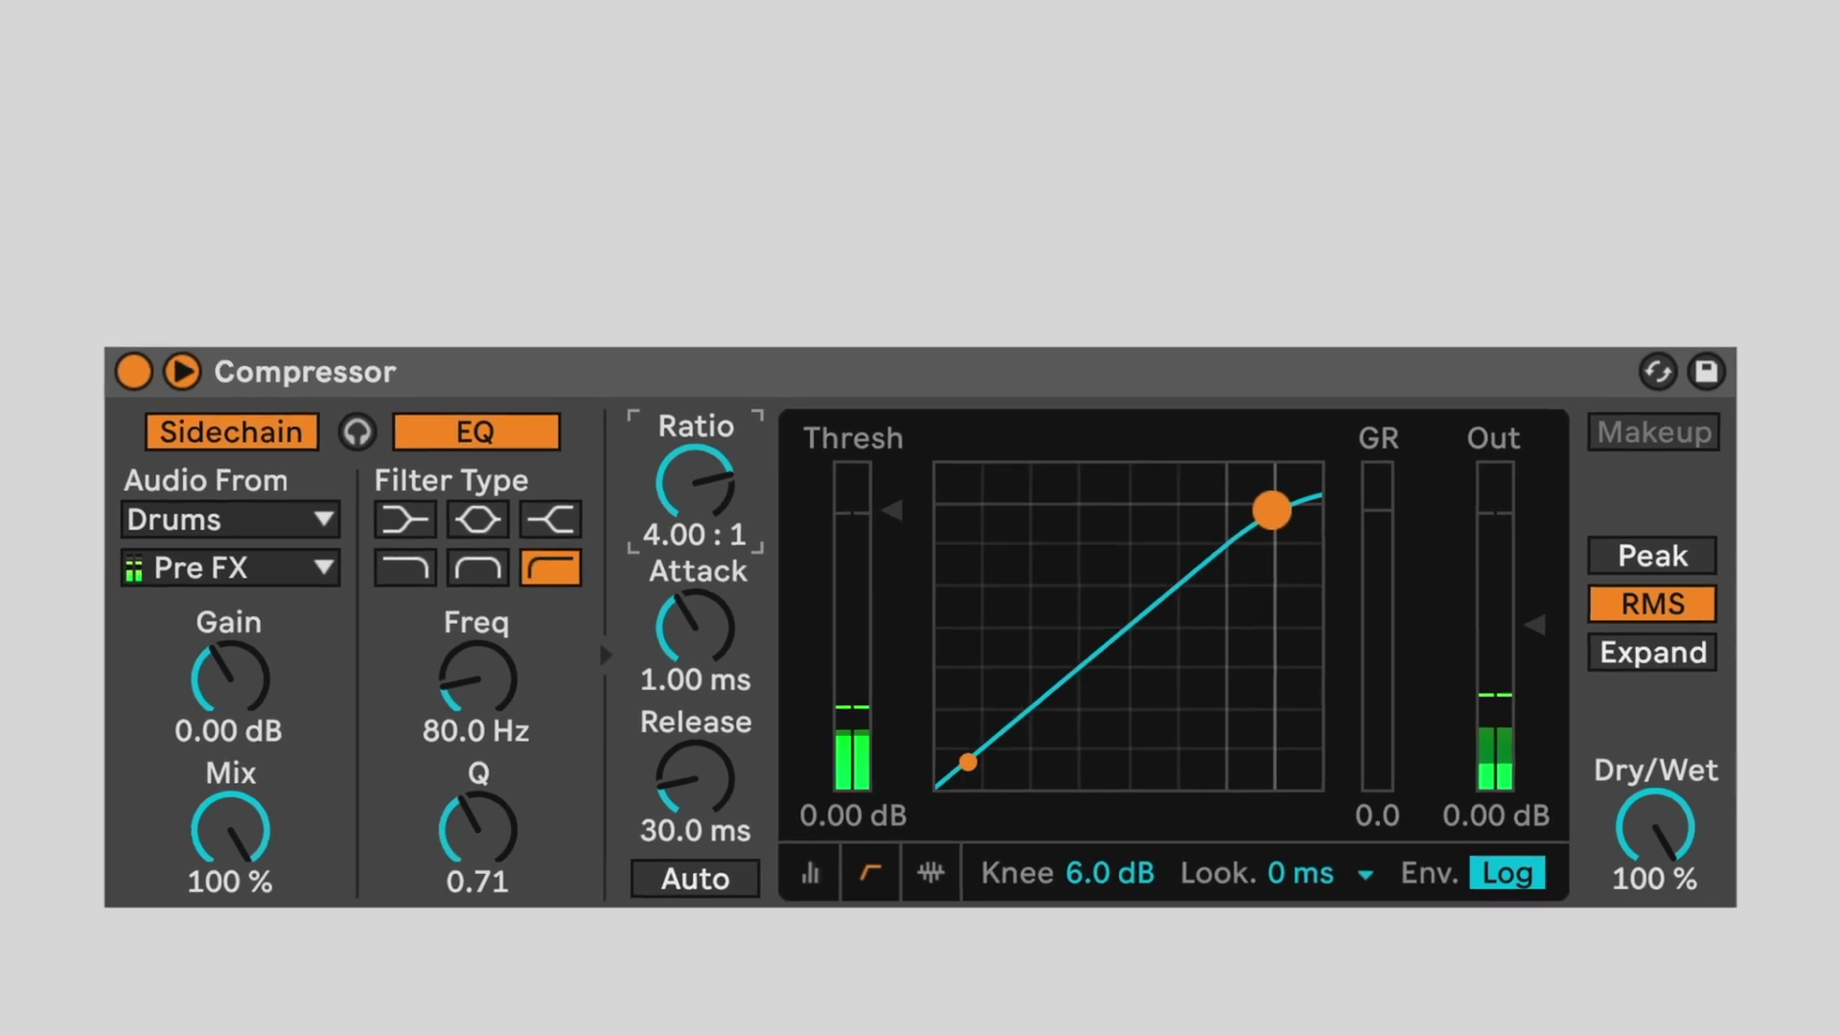
pyautogui.press('Down')
pyautogui.press('Down')
pyautogui.press('Down')
pyautogui.press('Down')
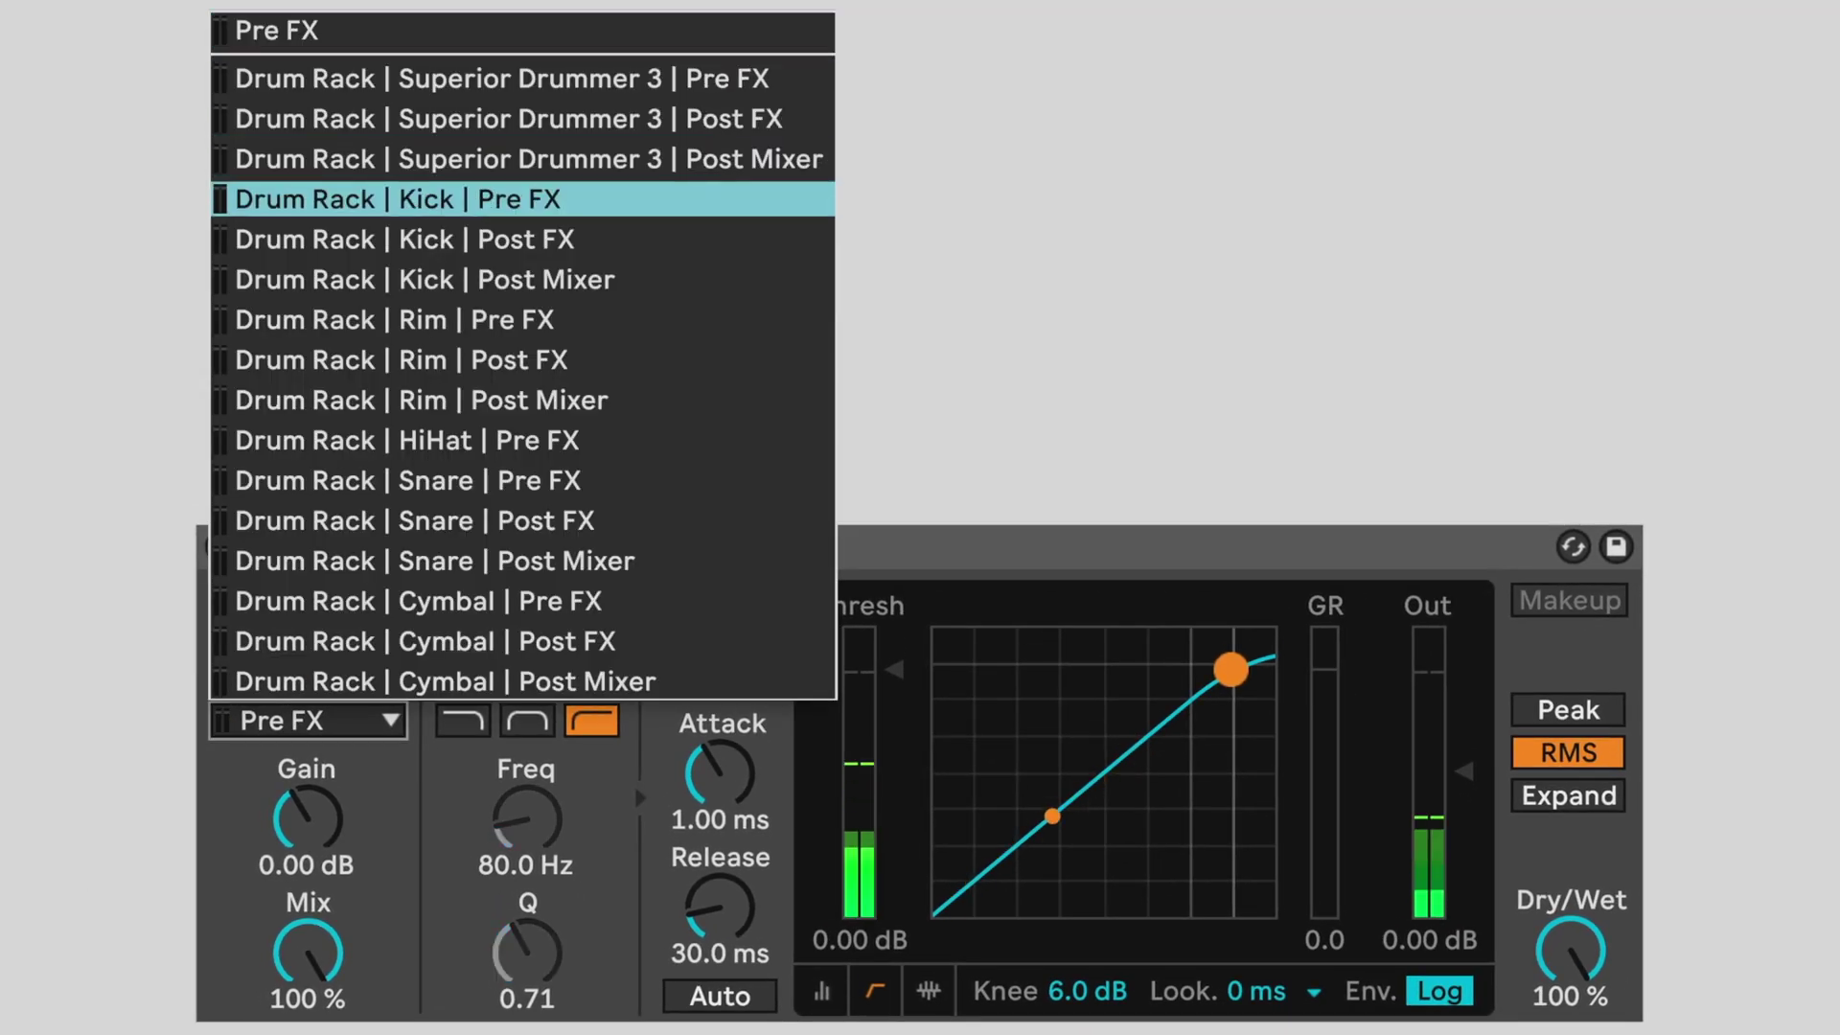
pyautogui.press('Return')
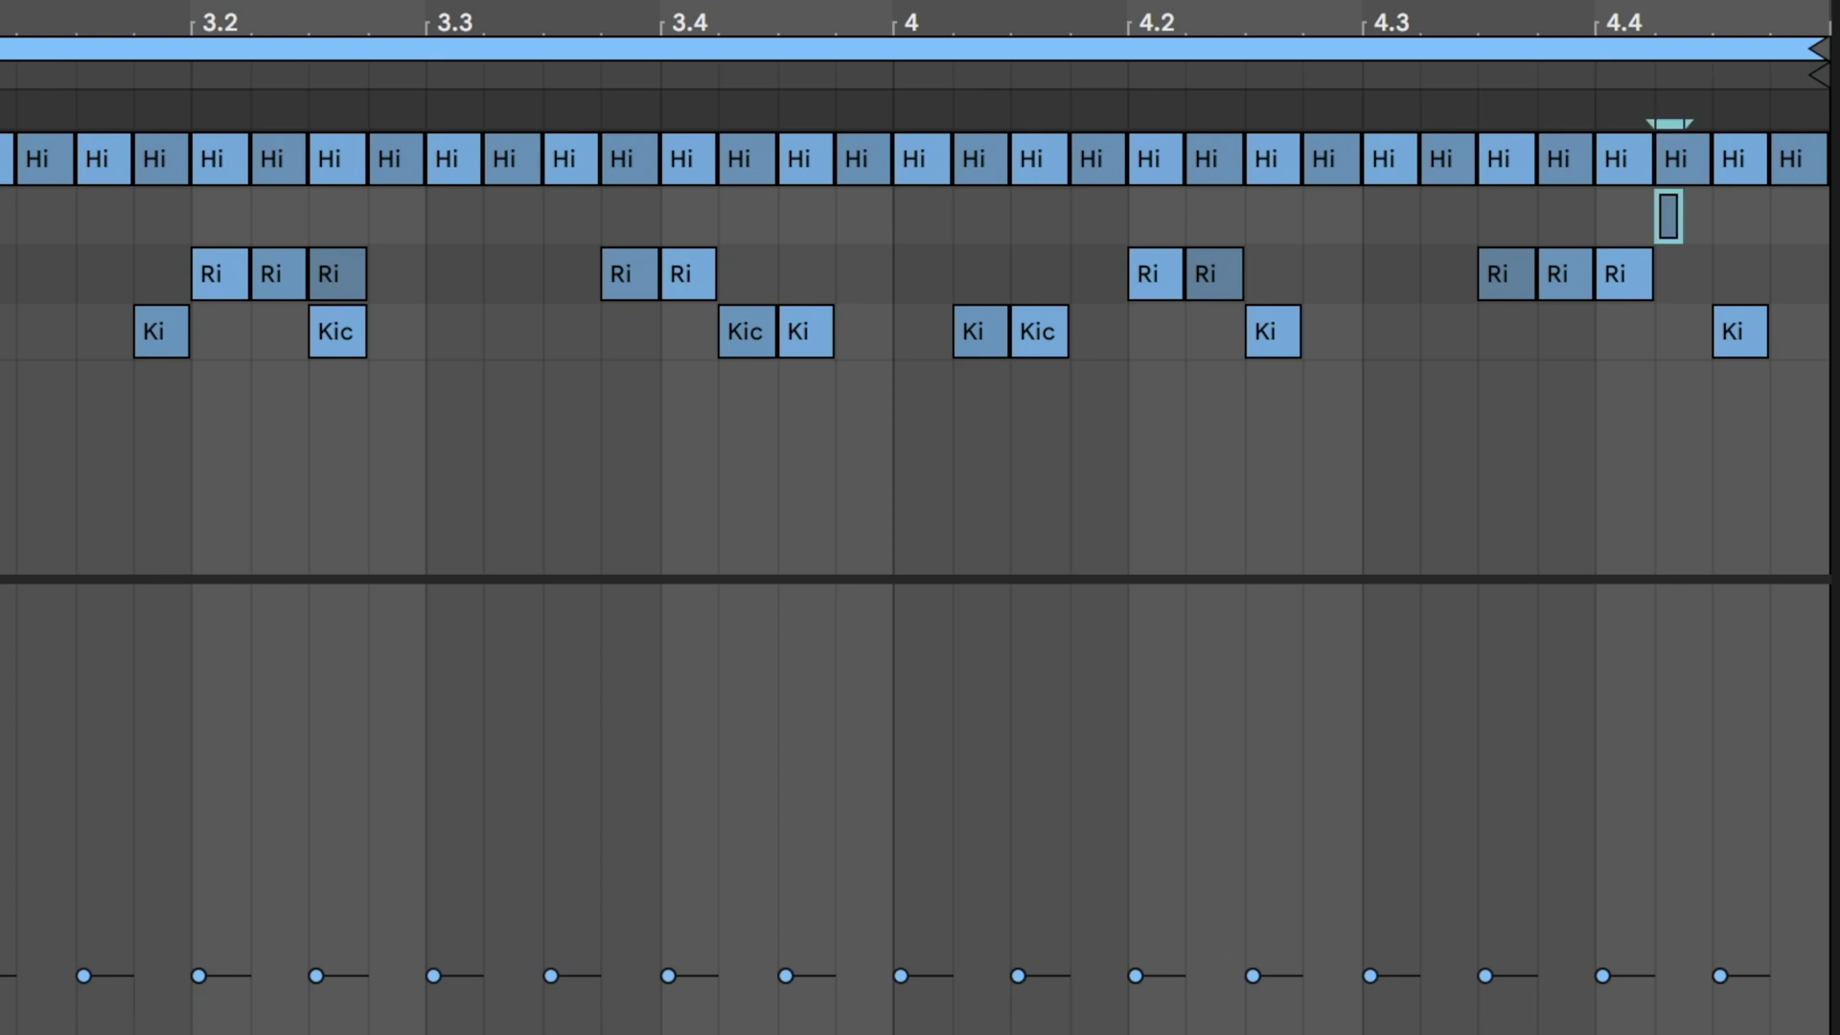
# Duplicate the short note near 4.4.
pyautogui.hotkey('ctrl', 'd')
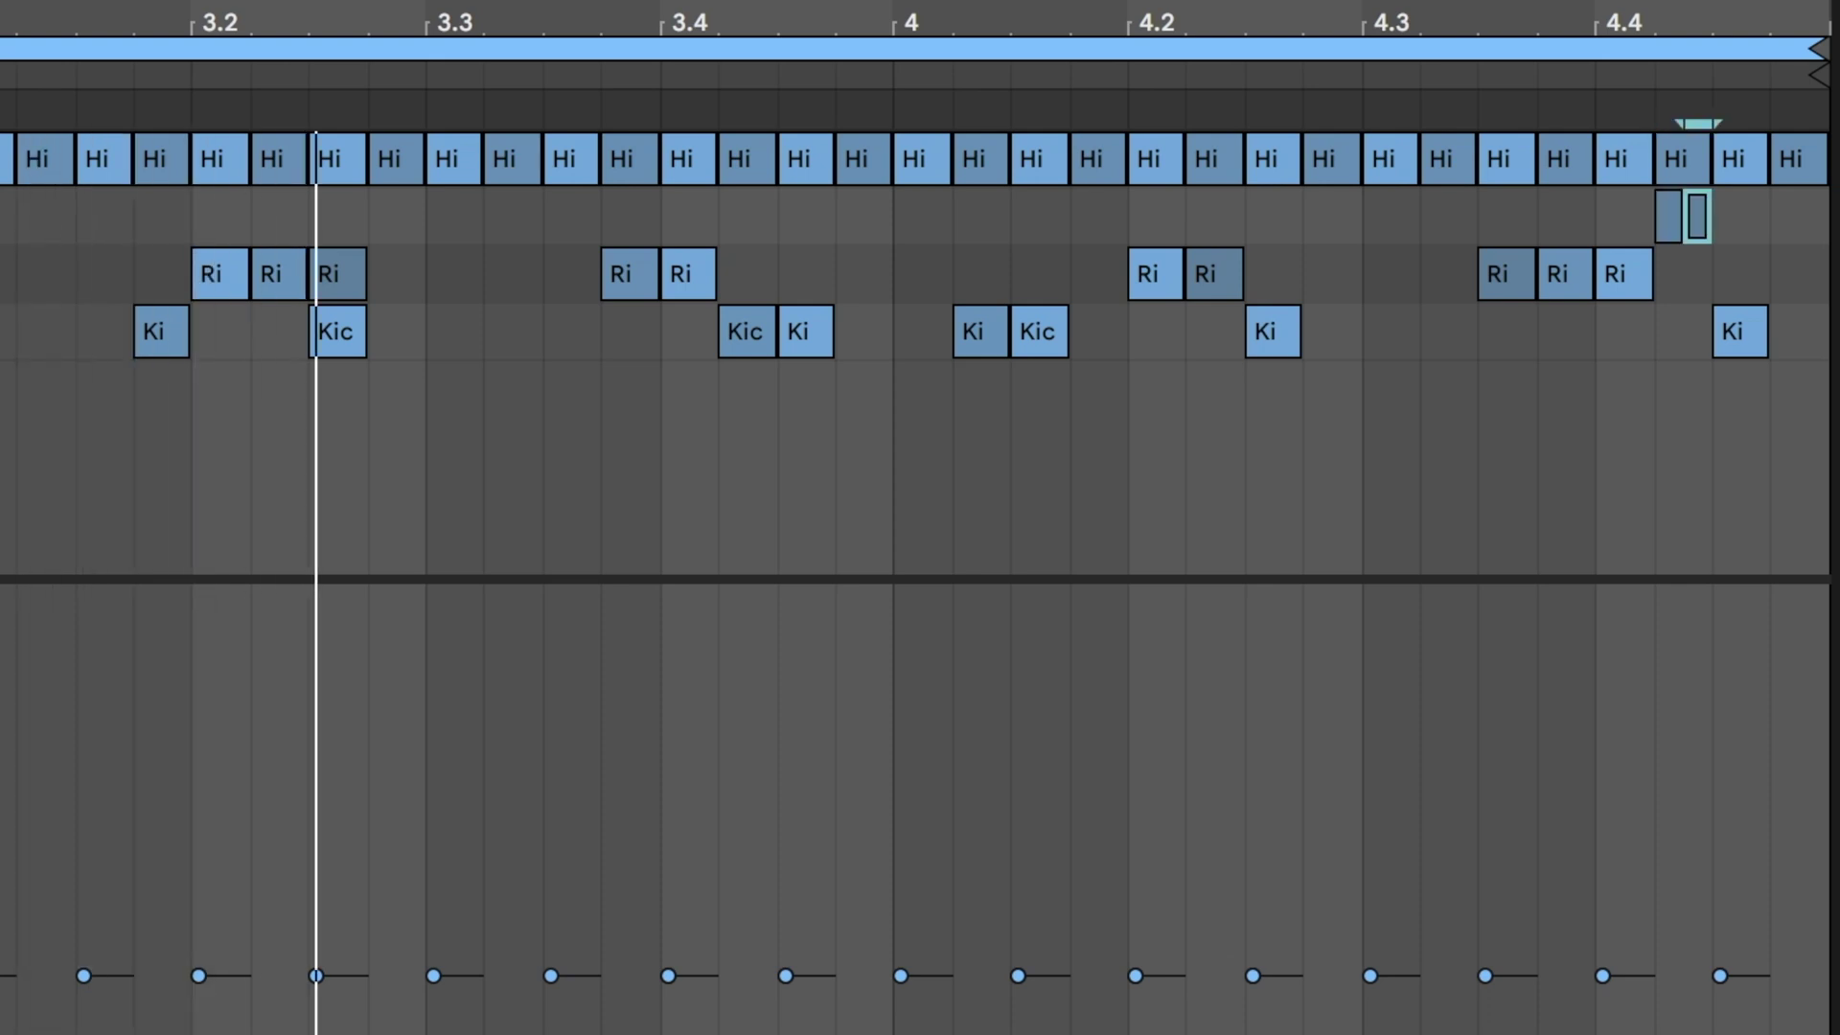
# Add two more copies of the note near 4.4 as snare hits at the clip's end.
pyautogui.hotkey('ctrl', 'd')
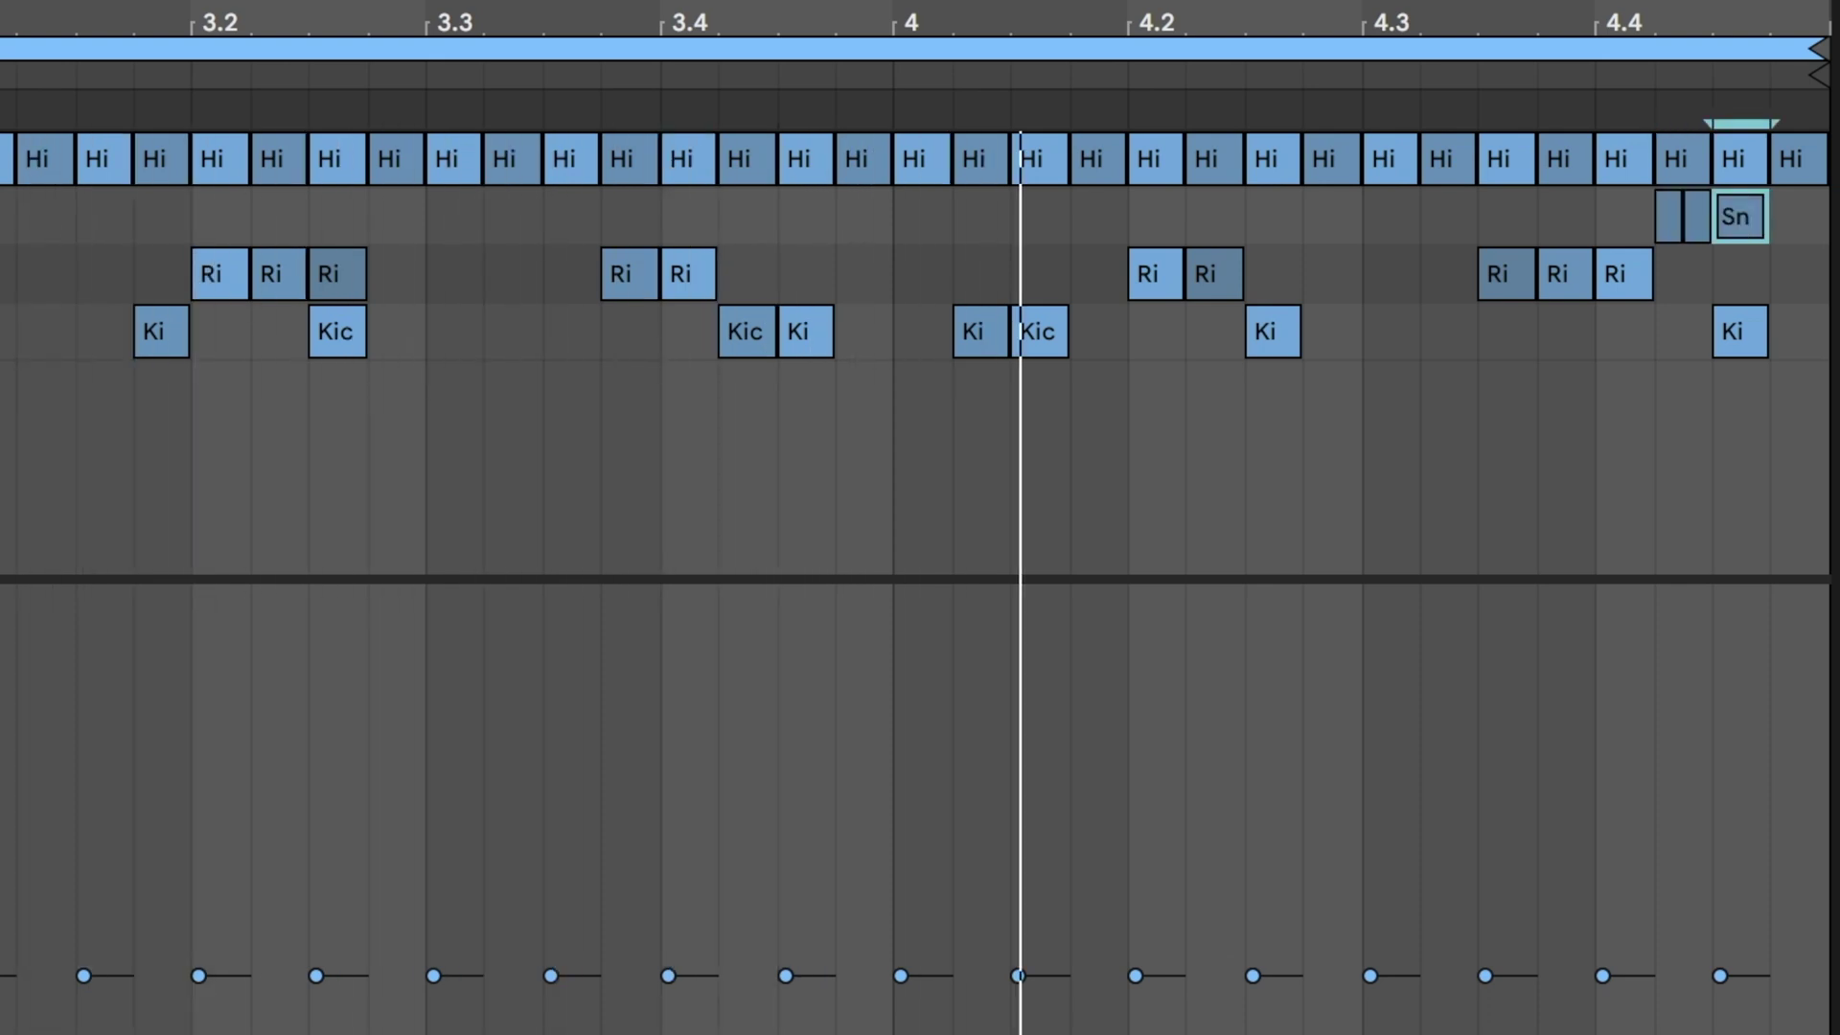
pyautogui.hotkey('ctrl', 'd')
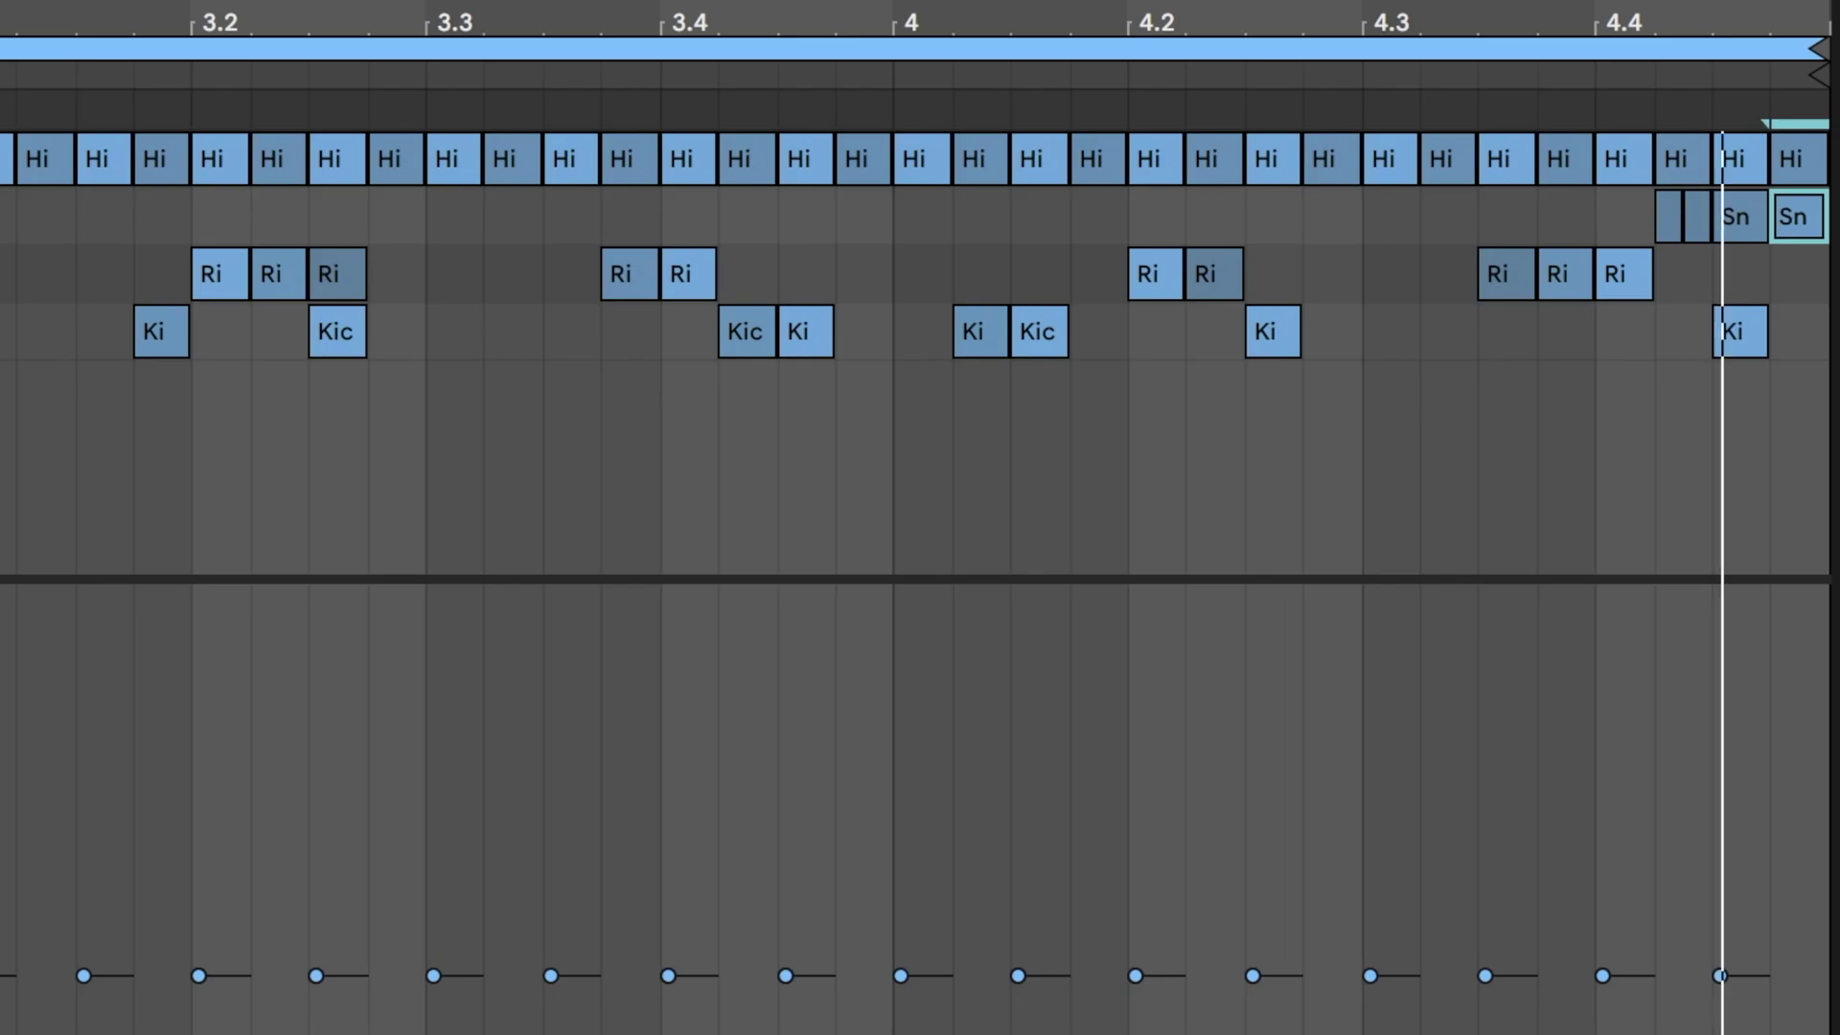